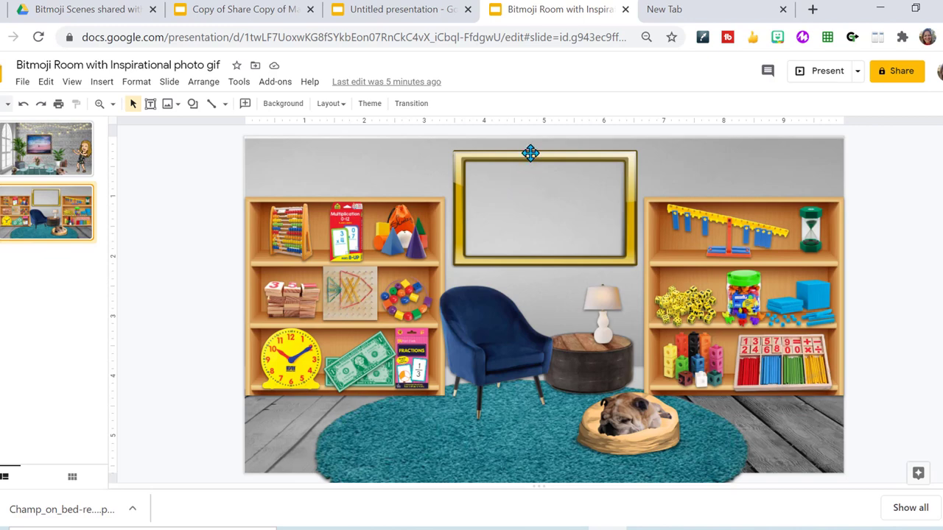
Lower the gold frame on the classroom wall and switch to the Untitled poster presentation.
{"action": "left_click_drag", "start_coordinate": [531, 152], "coordinate": [538, 172]}
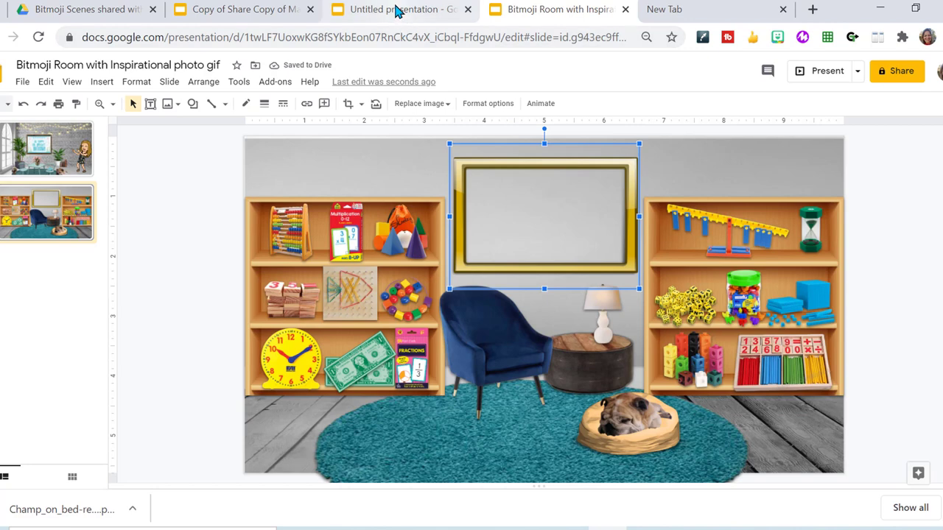
{"action": "left_click", "coordinate": [396, 10]}
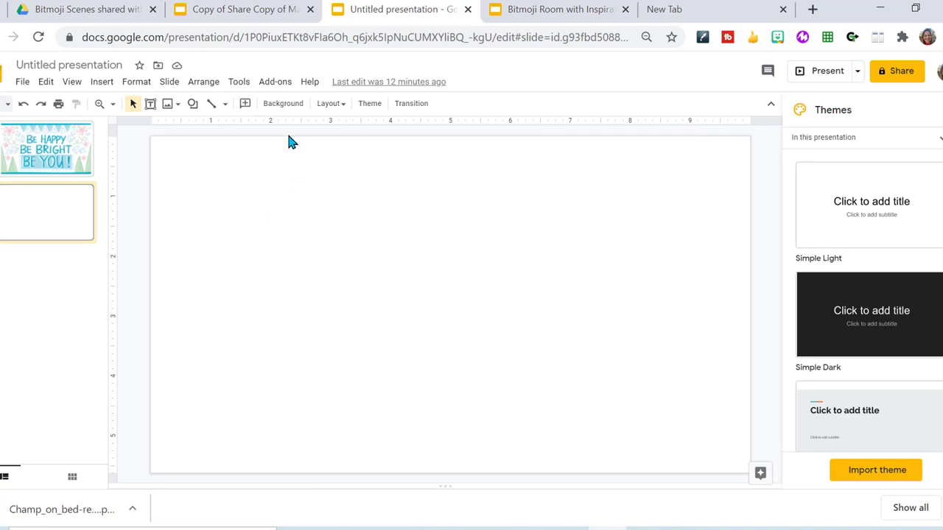
Set slide 2's background to the colored-pencils photo from an inspirational posters image search.
{"action": "left_click", "coordinate": [61, 151]}
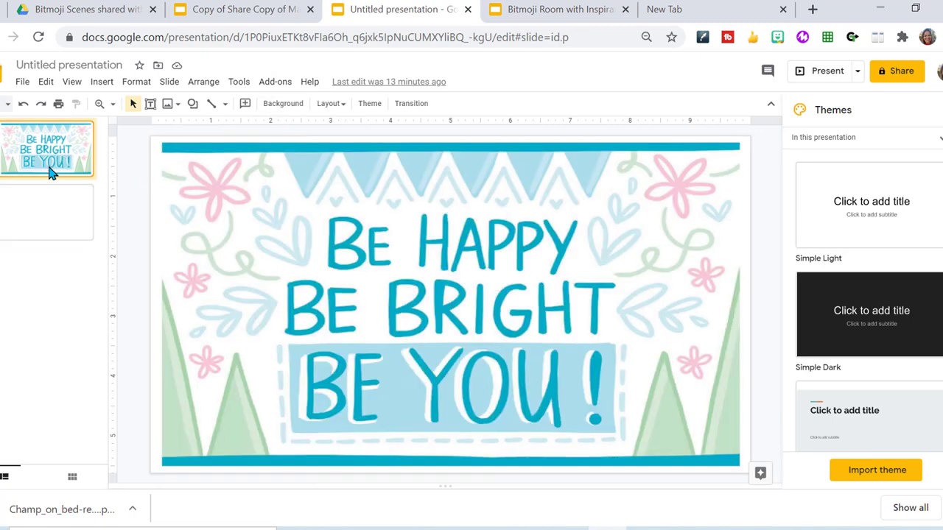
{"action": "left_click", "coordinate": [41, 211]}
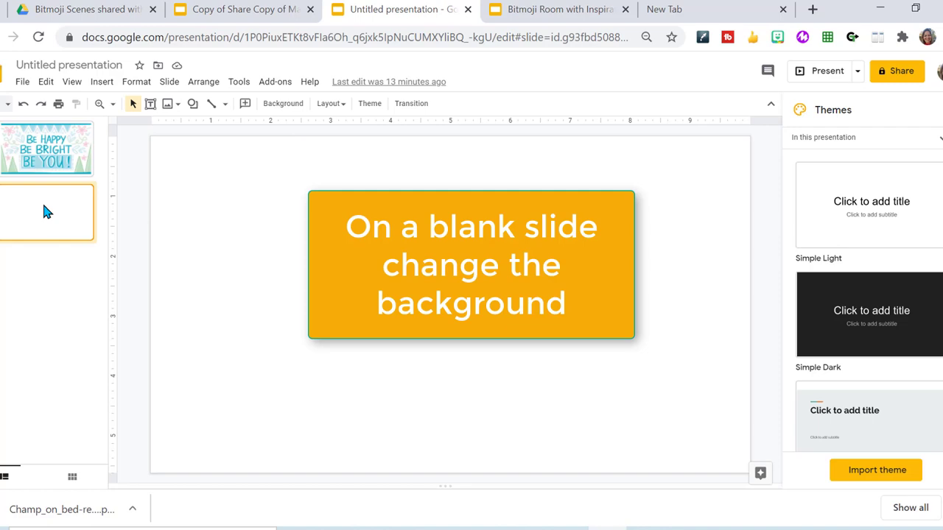
{"action": "left_click", "coordinate": [282, 105]}
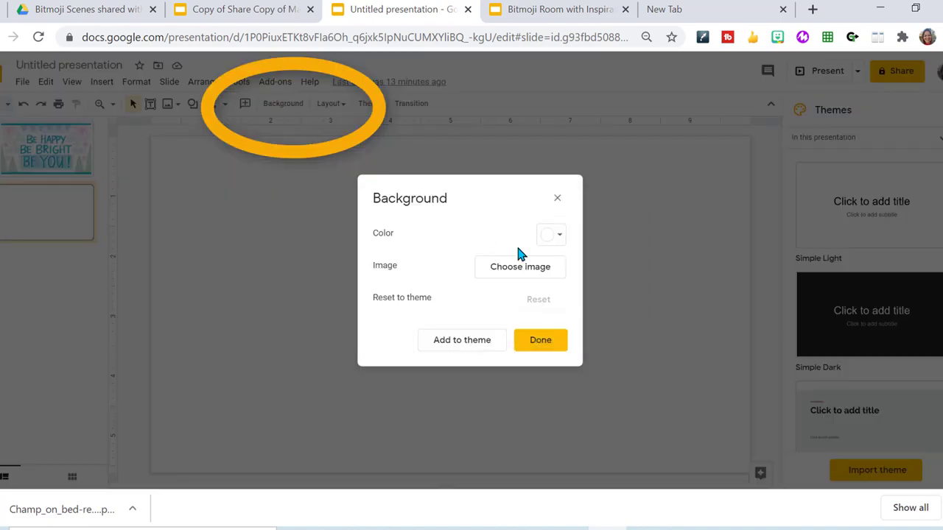
{"action": "left_click", "coordinate": [520, 268]}
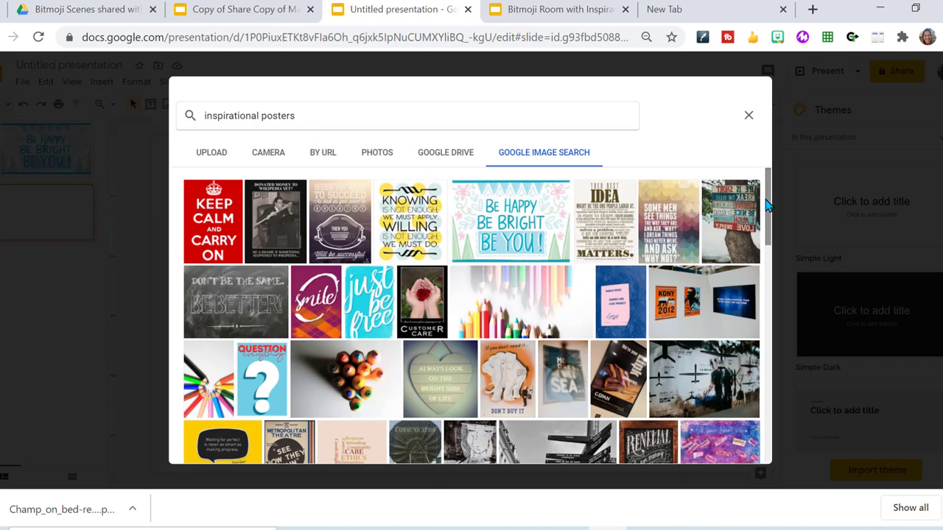
{"action": "left_click_drag", "start_coordinate": [766, 206], "coordinate": [771, 219]}
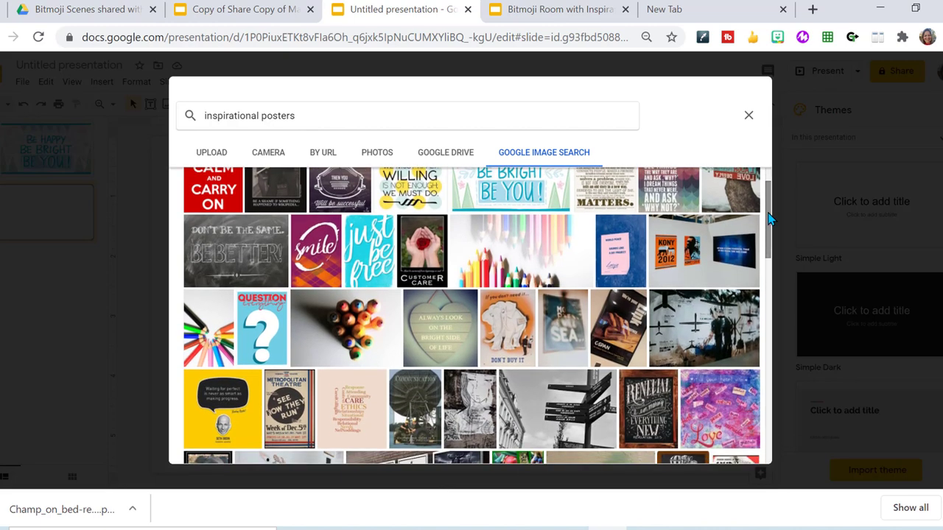
{"action": "left_click", "coordinate": [525, 248]}
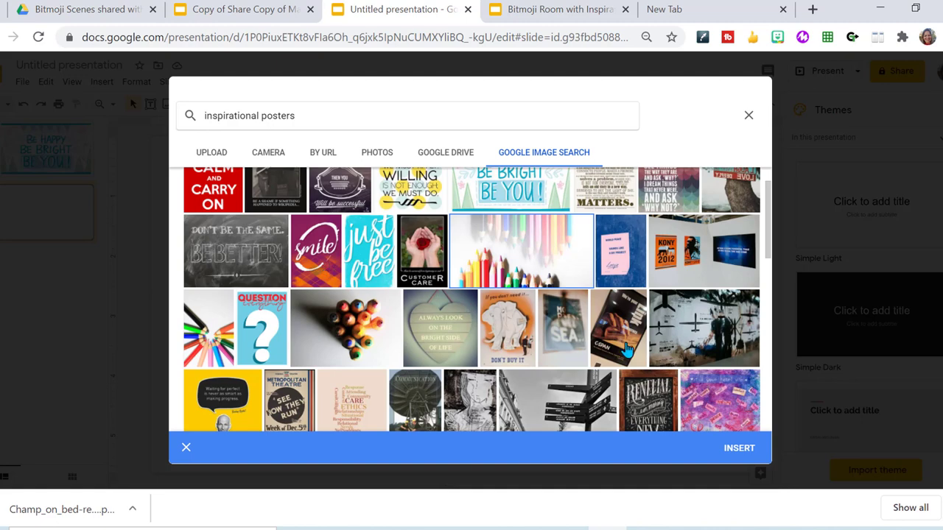
{"action": "left_click", "coordinate": [740, 449]}
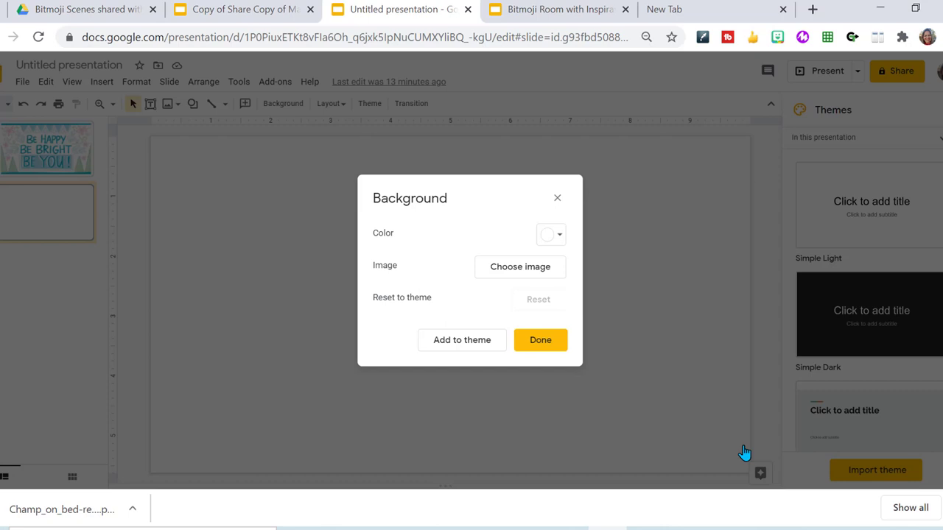
{"action": "left_click", "coordinate": [547, 343]}
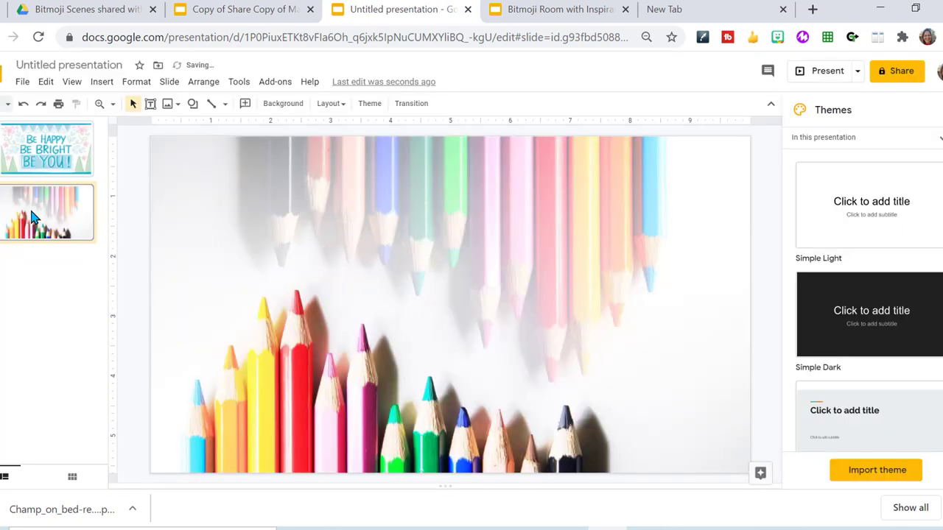
Add a new blank slide and start choosing a poster image for its background.
{"action": "left_click", "coordinate": [9, 108]}
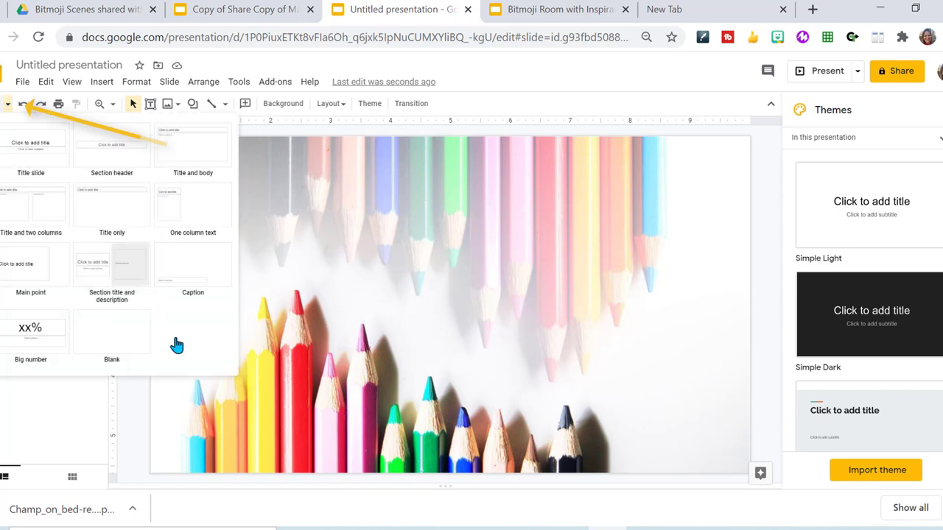
{"action": "left_click", "coordinate": [126, 336]}
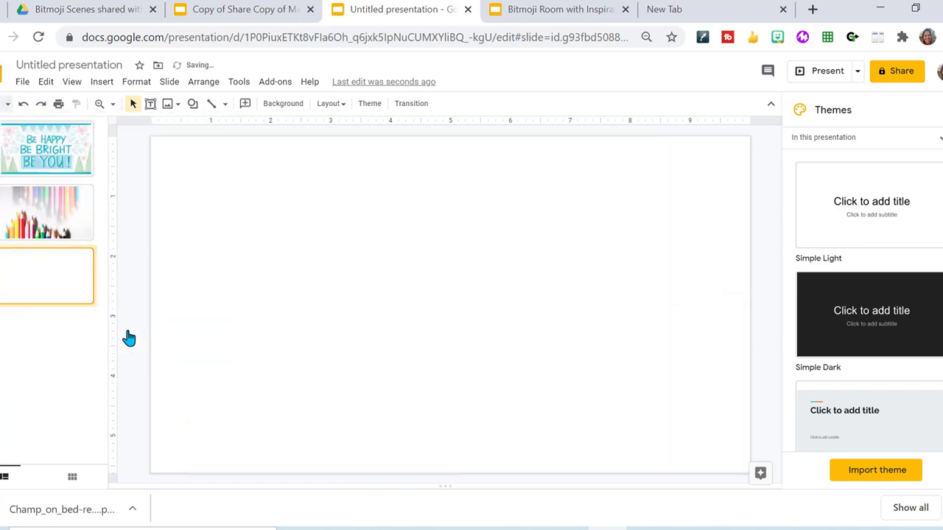
{"action": "left_click", "coordinate": [280, 109]}
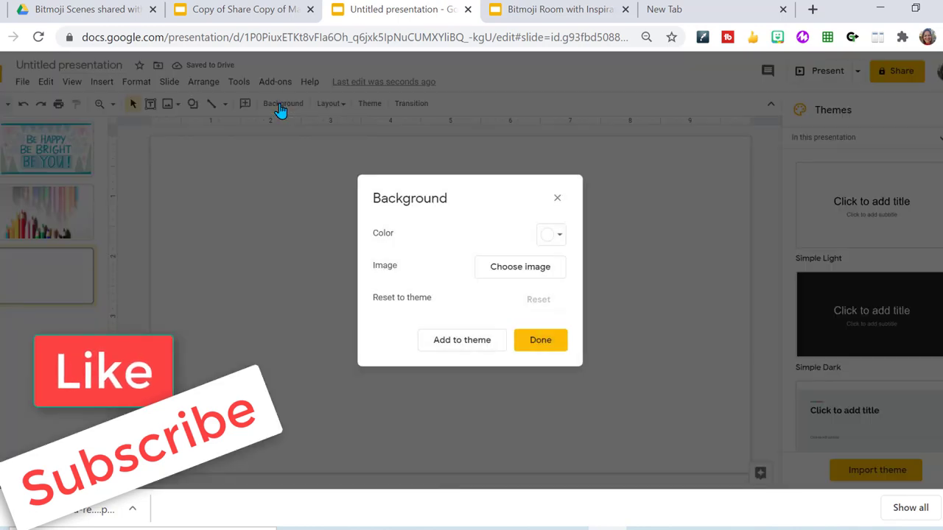
{"action": "left_click", "coordinate": [514, 275]}
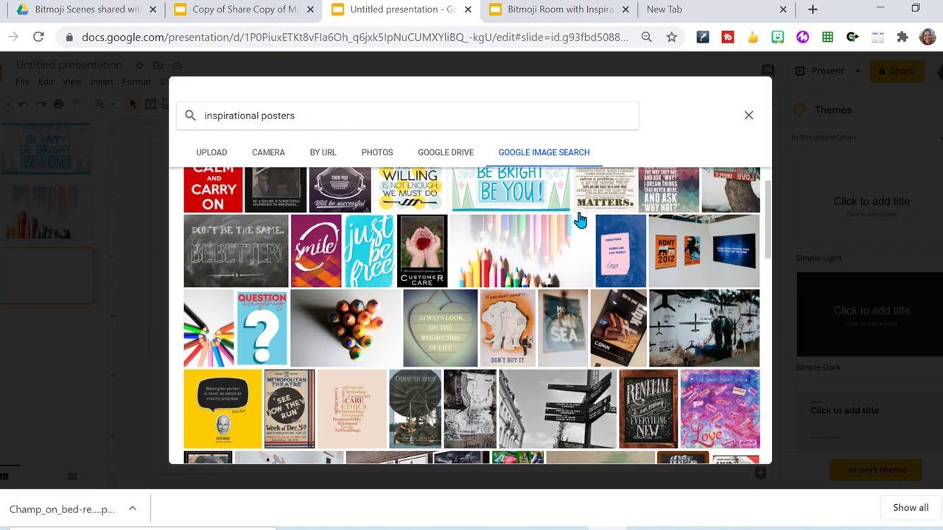
{"action": "left_click_drag", "start_coordinate": [770, 214], "coordinate": [768, 394]}
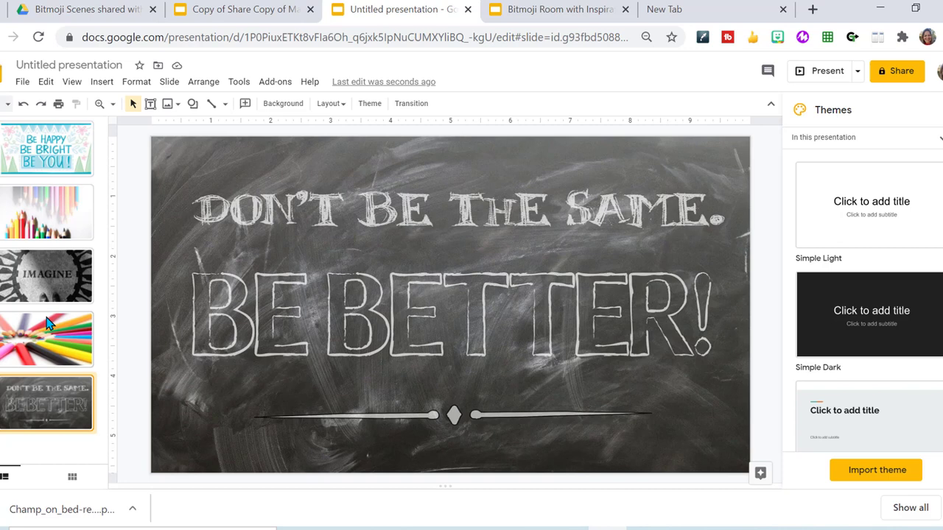
Rename the presentation 'Images for smart frame' and open Creator Studio's Create GIF tool.
{"action": "left_click", "coordinate": [84, 66]}
{"action": "type", "text": "Images for smart frame"}
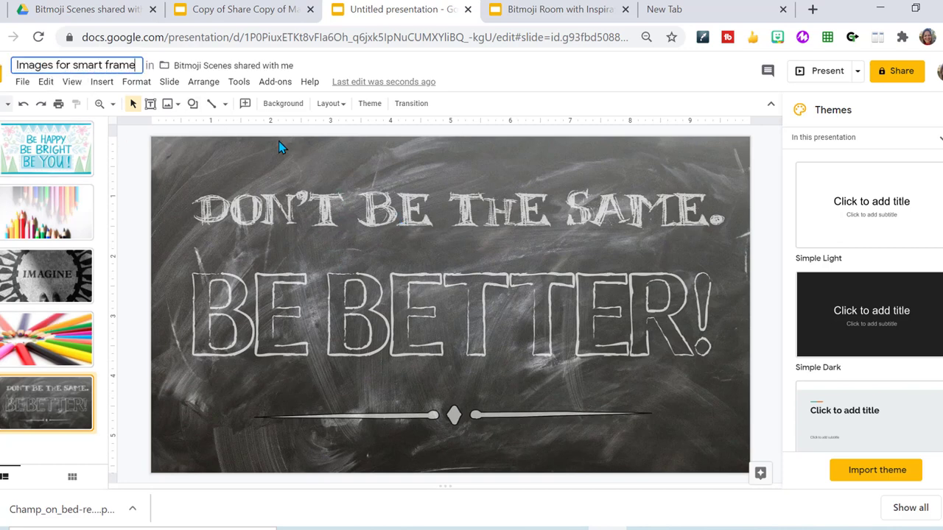
{"action": "left_click", "coordinate": [274, 87]}
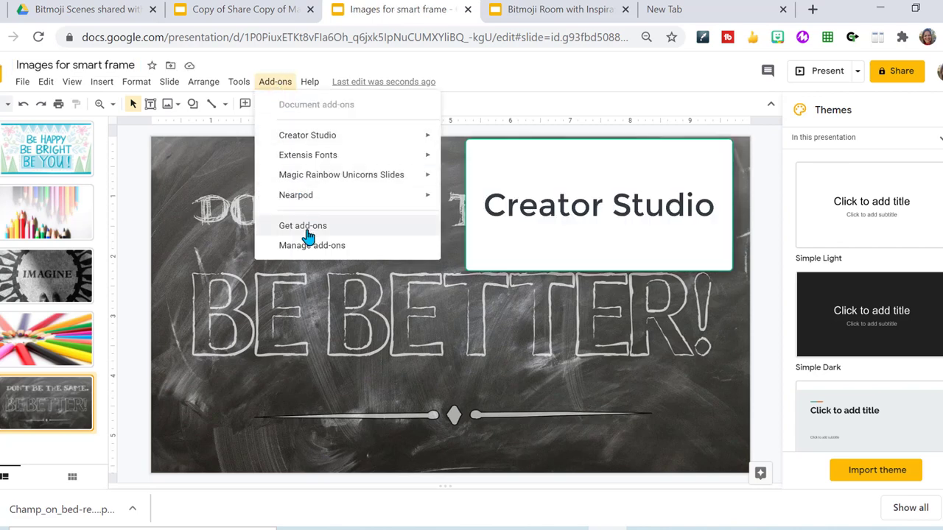
{"action": "mouse_move", "coordinate": [396, 140]}
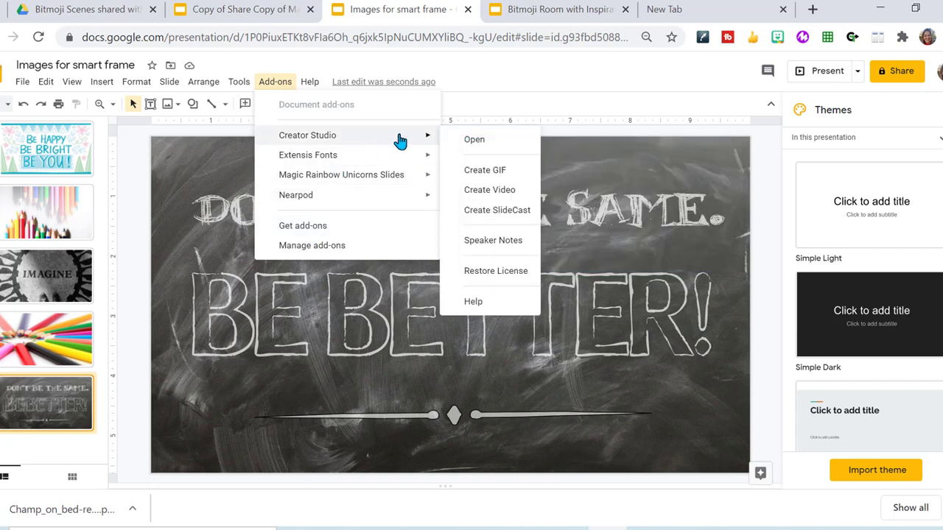
{"action": "left_click", "coordinate": [483, 175]}
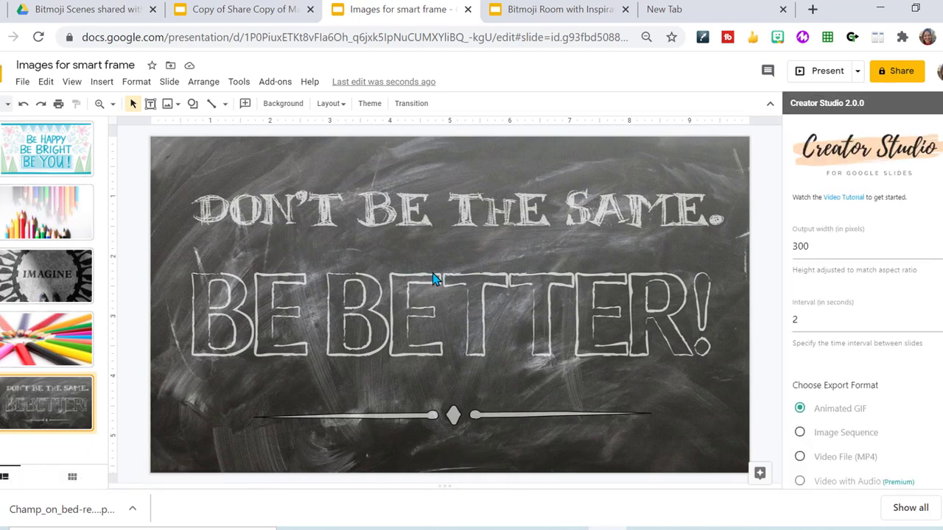
Export the slides as an animated GIF with 800 px width and a 3-second interval.
{"action": "left_click", "coordinate": [815, 241]}
{"action": "key", "text": "BackSpace"}
{"action": "key", "text": "BackSpace"}
{"action": "key", "text": "BackSpace"}
{"action": "type", "text": "800"}
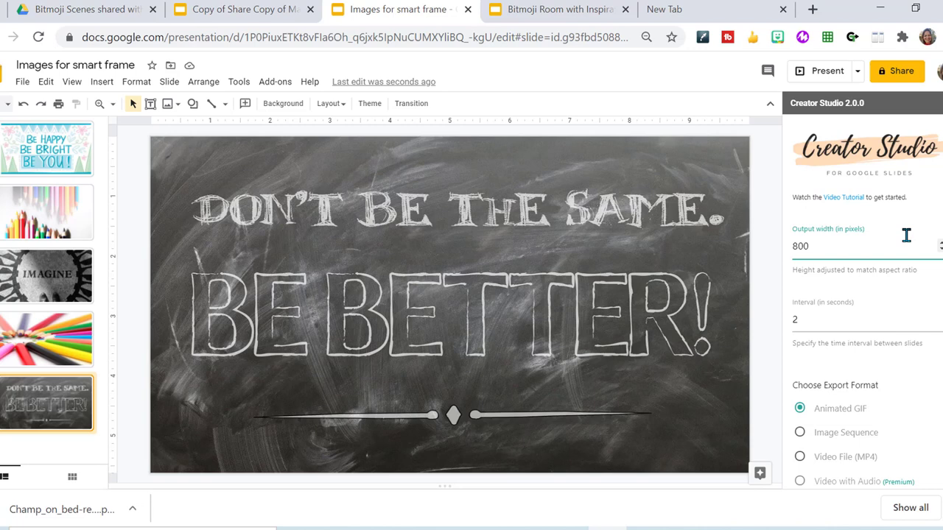
{"action": "scroll", "coordinate": [860, 254], "scroll_direction": "down", "scroll_amount": 1}
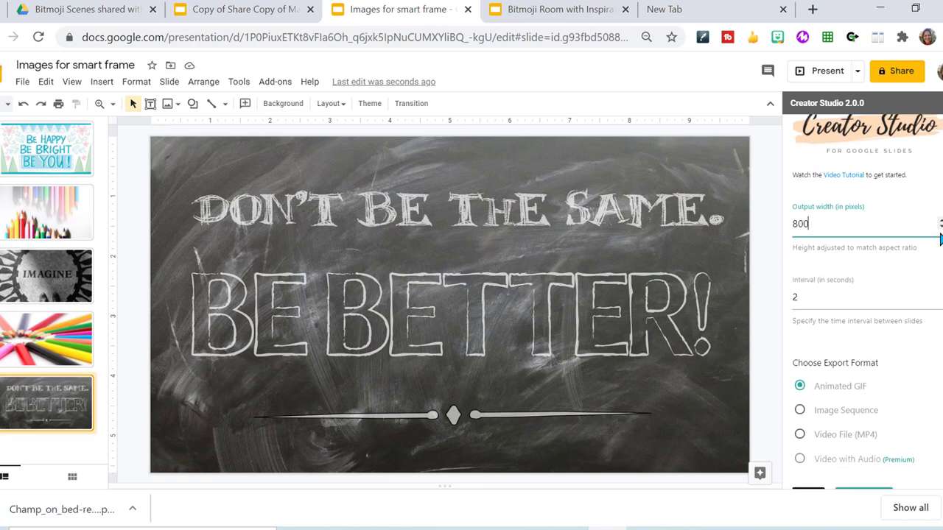
{"action": "left_click", "coordinate": [811, 293]}
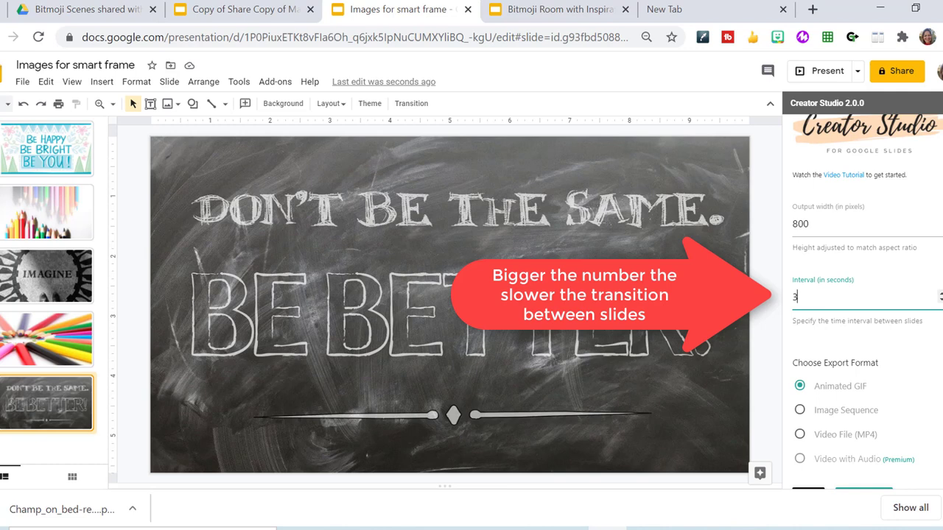
{"action": "scroll", "coordinate": [844, 321], "scroll_direction": "down", "scroll_amount": 1}
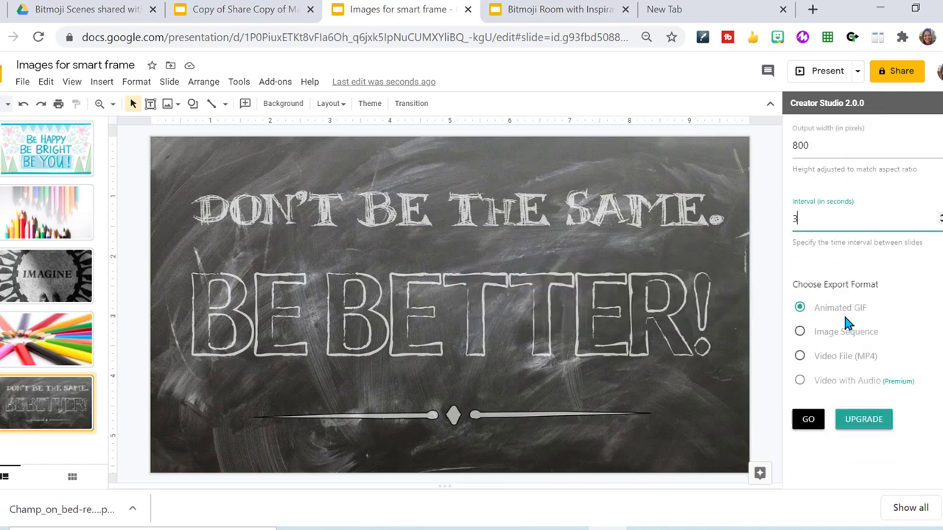
{"action": "left_click", "coordinate": [800, 420]}
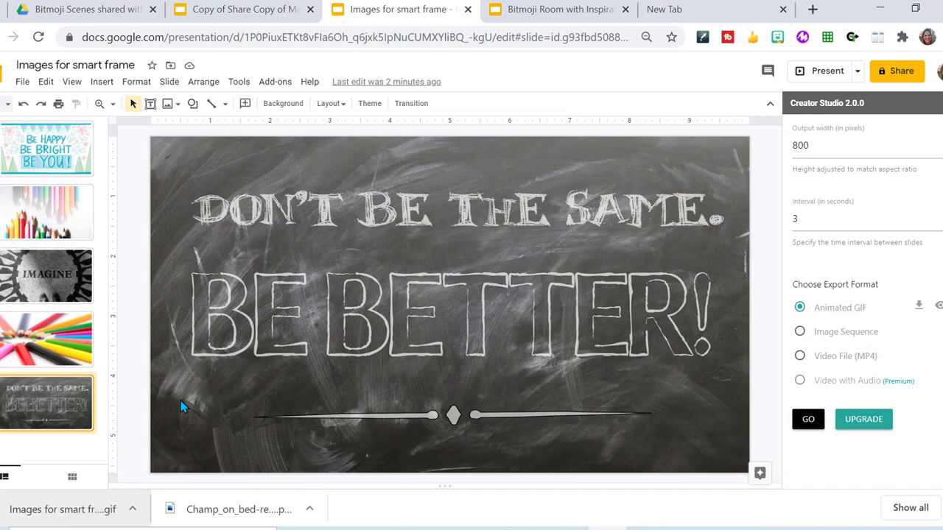
Upload the downloaded poster GIF onto the Bitmoji room slide.
{"action": "left_click", "coordinate": [562, 12]}
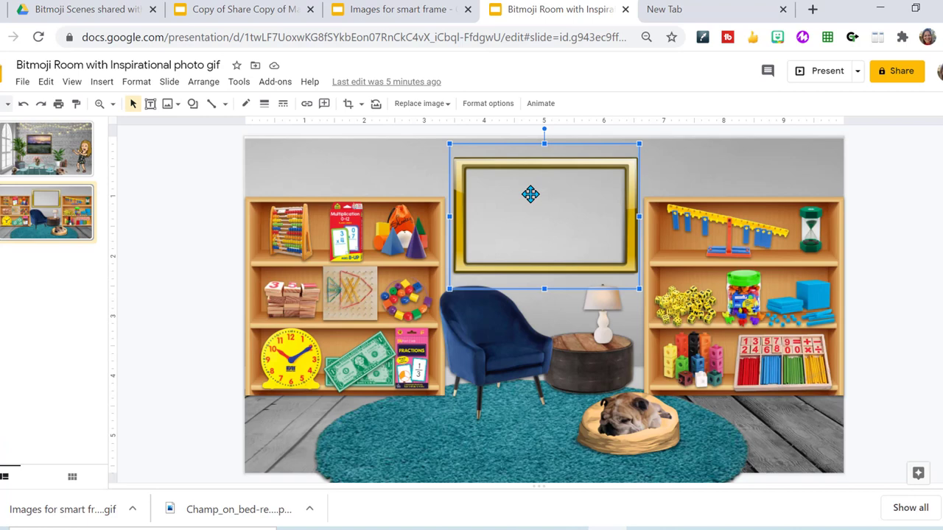
{"action": "left_click", "coordinate": [348, 177]}
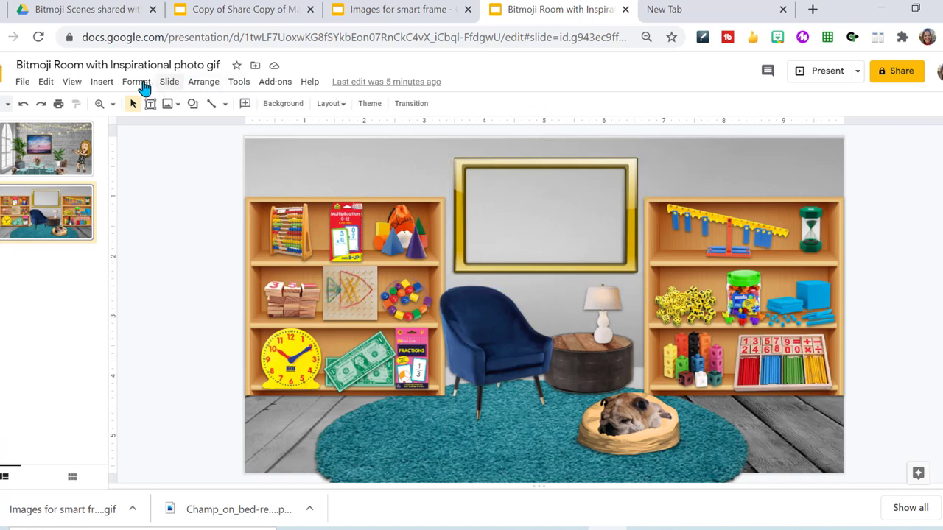
{"action": "left_click", "coordinate": [105, 86]}
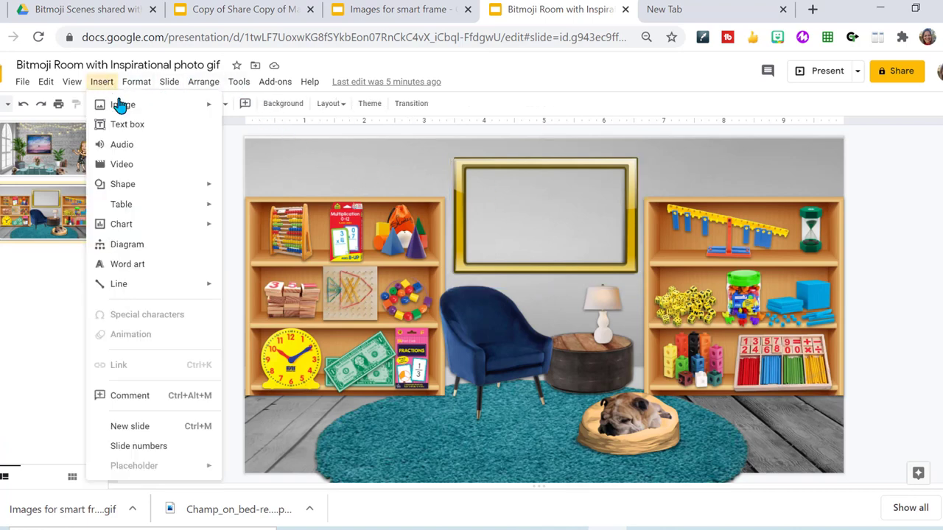
{"action": "mouse_move", "coordinate": [120, 105]}
{"action": "left_click", "coordinate": [271, 110]}
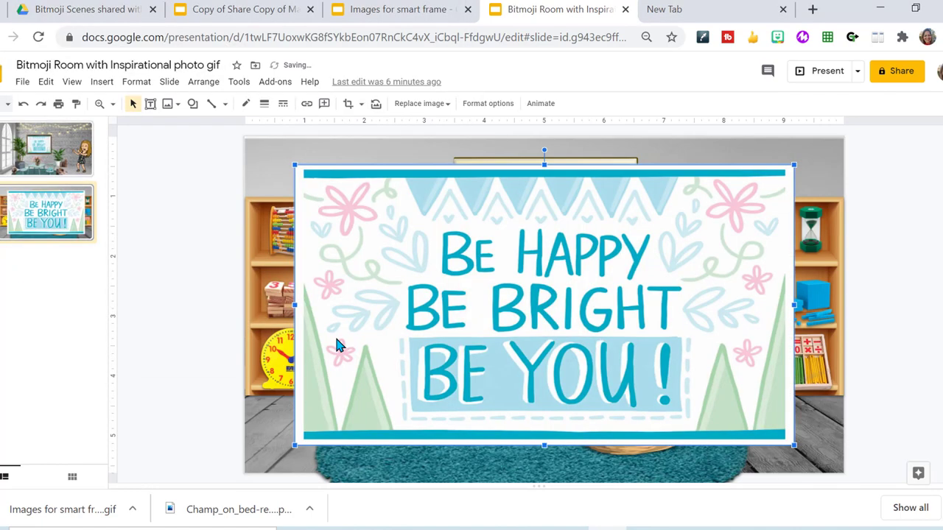
Shrink the poster GIF and position it over the gold frame.
{"action": "mouse_move", "coordinate": [296, 165]}
{"action": "left_mouse_down"}
{"action": "mouse_move", "coordinate": [440, 256]}
{"action": "mouse_move", "coordinate": [519, 272]}
{"action": "mouse_move", "coordinate": [564, 316]}
{"action": "left_mouse_up"}
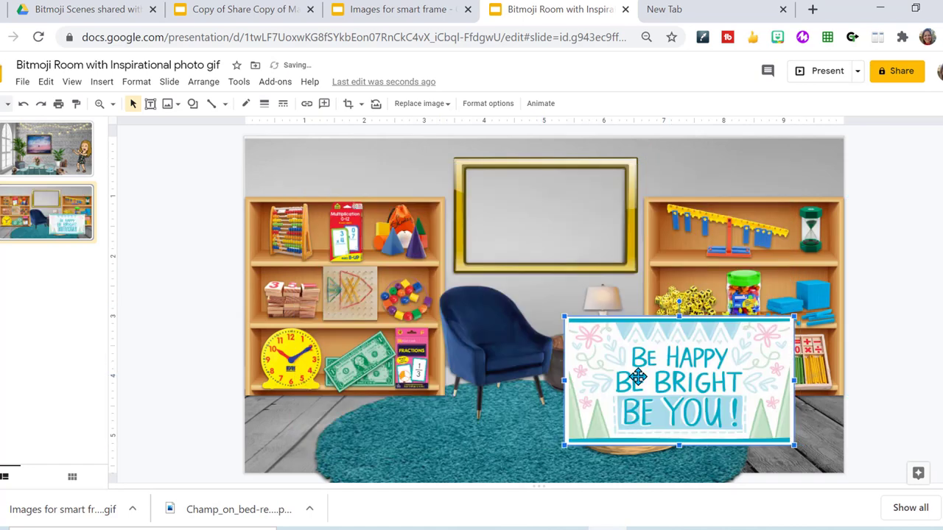
{"action": "left_click_drag", "start_coordinate": [604, 374], "coordinate": [524, 211]}
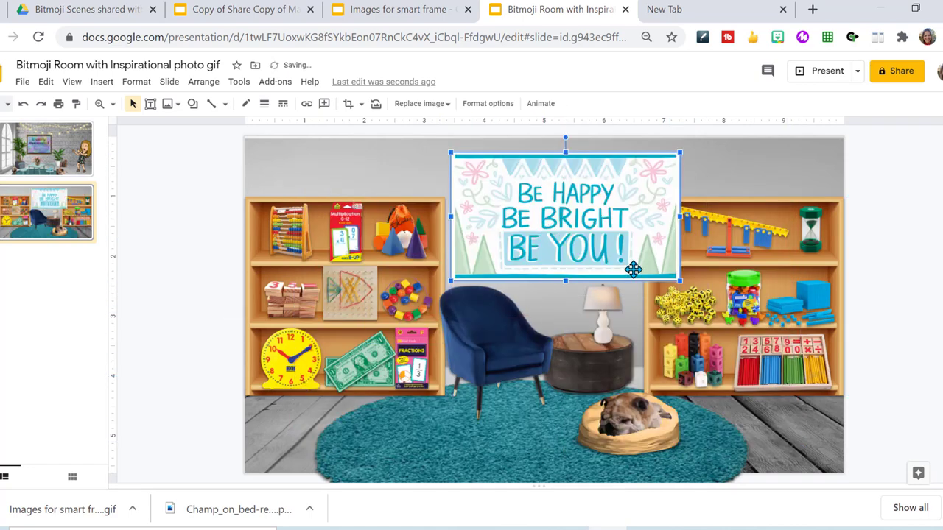
{"action": "left_click_drag", "start_coordinate": [679, 280], "coordinate": [619, 242]}
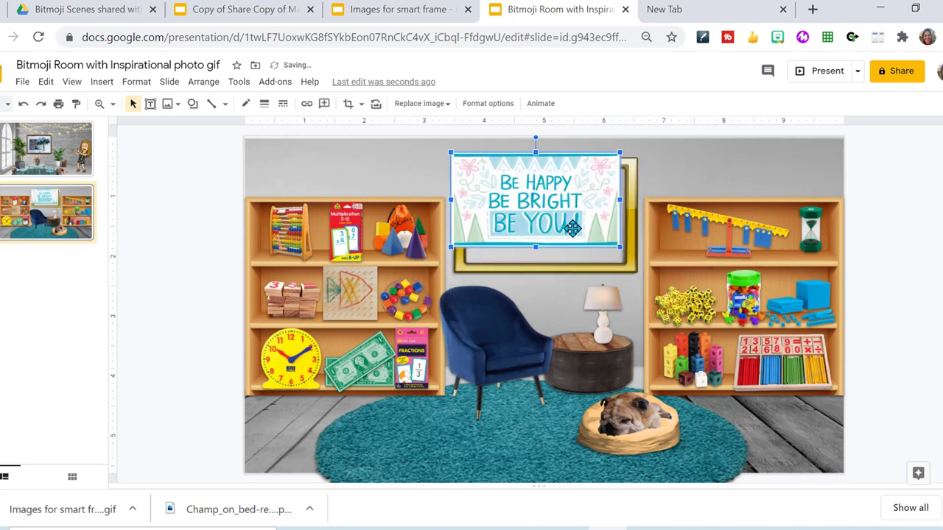
{"action": "mouse_move", "coordinate": [568, 224]}
{"action": "left_mouse_down"}
{"action": "mouse_move", "coordinate": [584, 241]}
{"action": "mouse_move", "coordinate": [550, 221]}
{"action": "mouse_move", "coordinate": [550, 230]}
{"action": "left_mouse_up"}
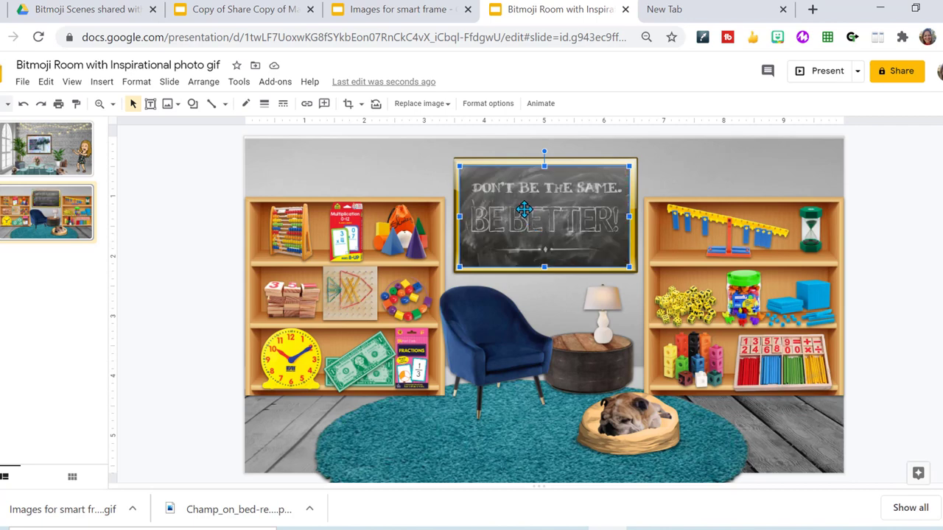
Send the poster GIF to the back, behind the gold frame, then deselect it.
{"action": "left_click", "coordinate": [204, 82]}
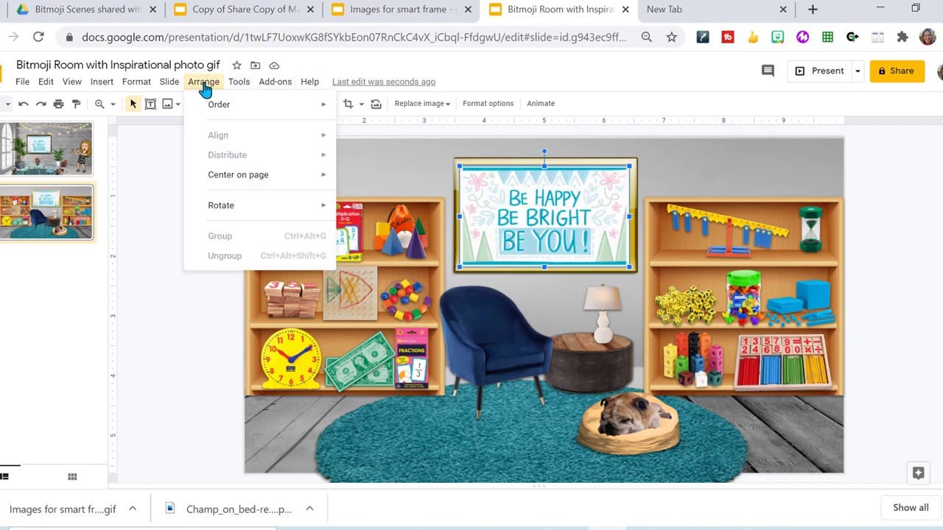
{"action": "mouse_move", "coordinate": [249, 103]}
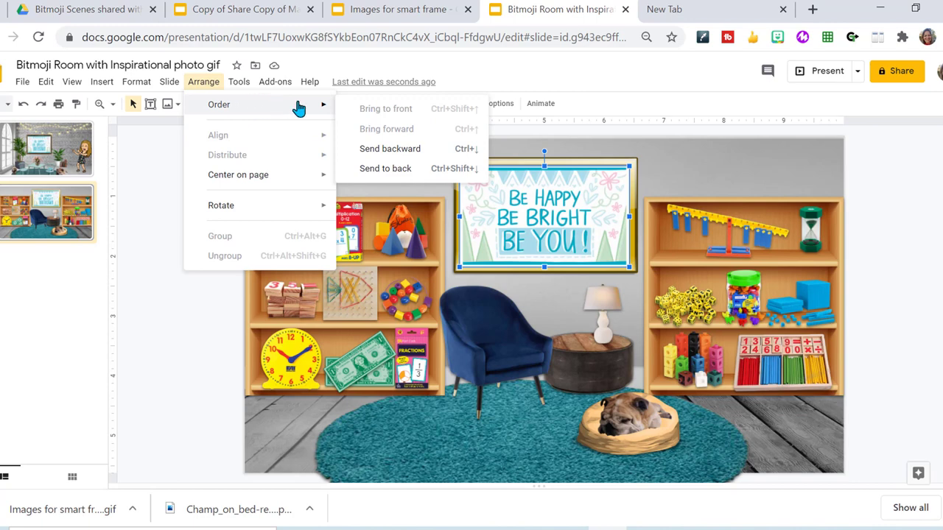
{"action": "left_click", "coordinate": [385, 170]}
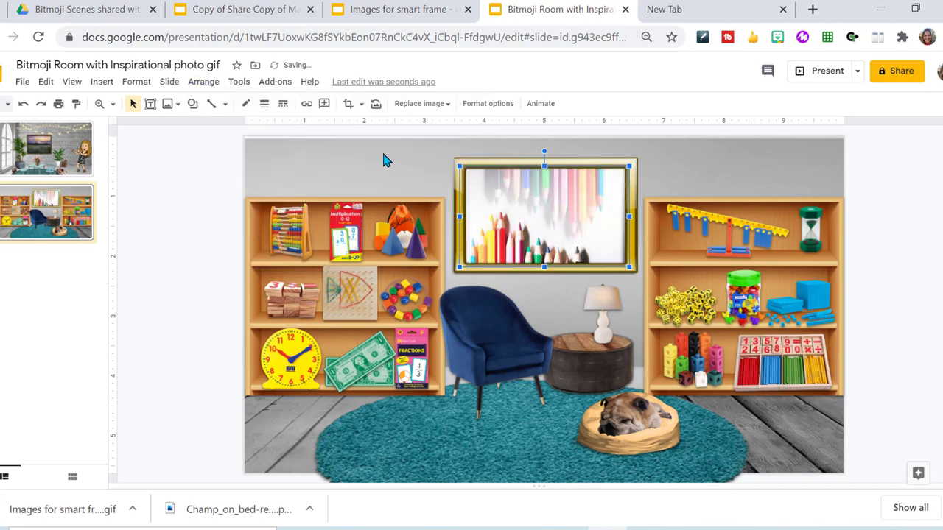
{"action": "left_click", "coordinate": [384, 161]}
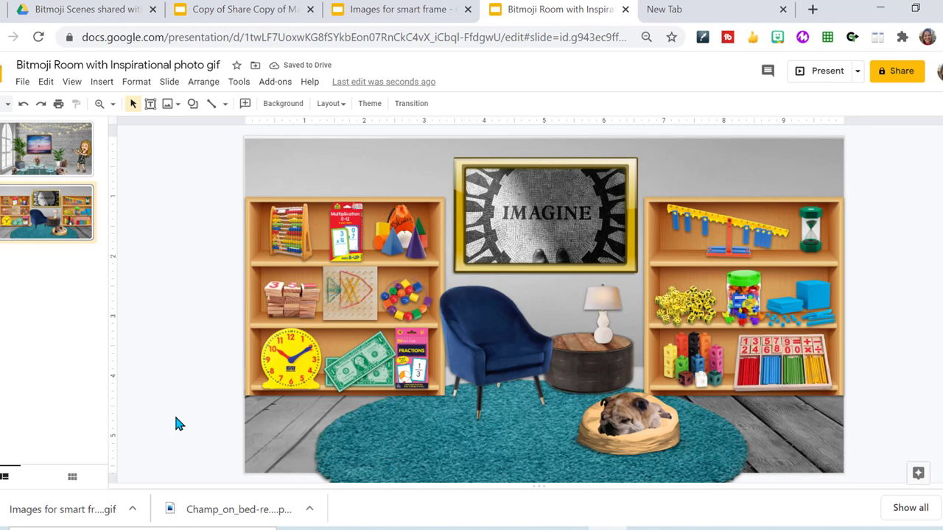